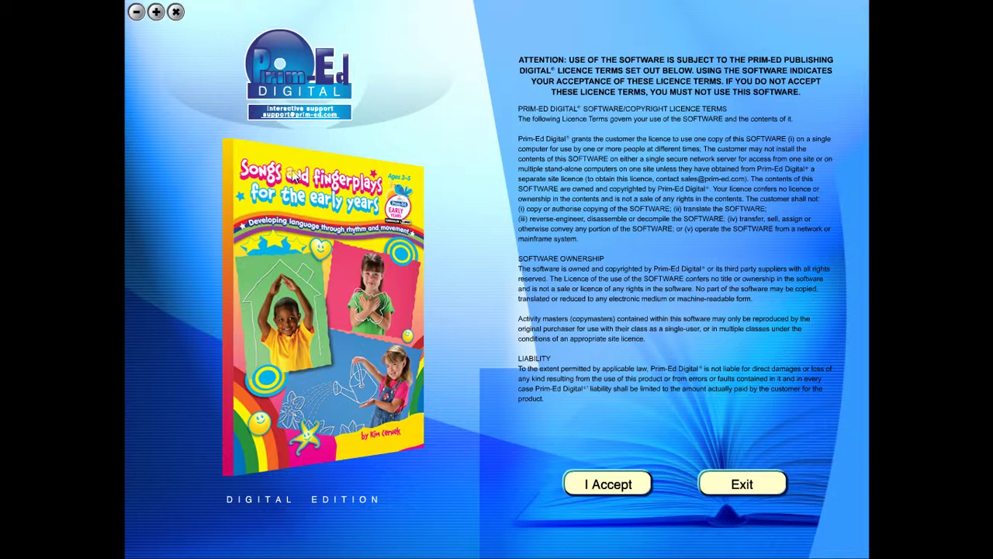
Accept the licence, then flip between the two contents pages, ending on the first.
left_click(606, 484)
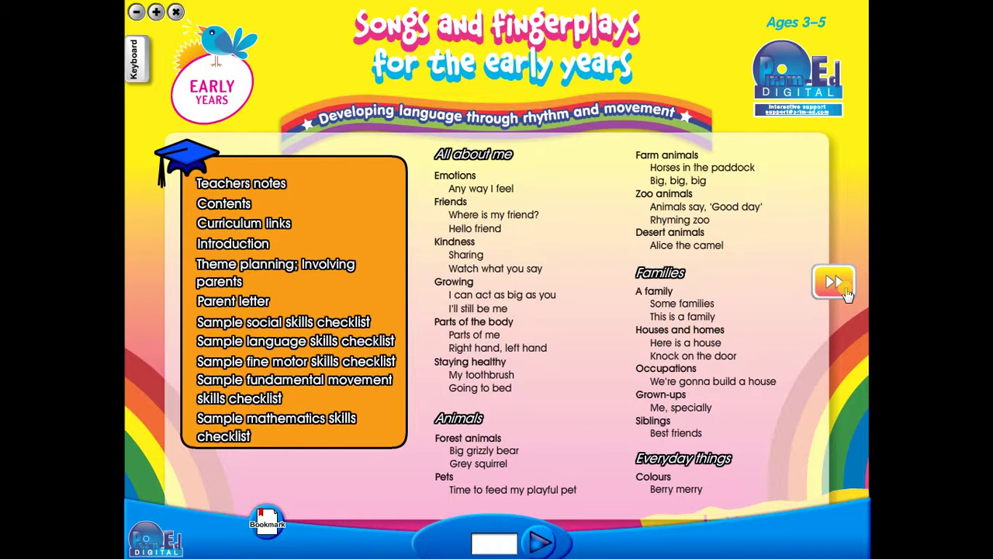
left_click(846, 287)
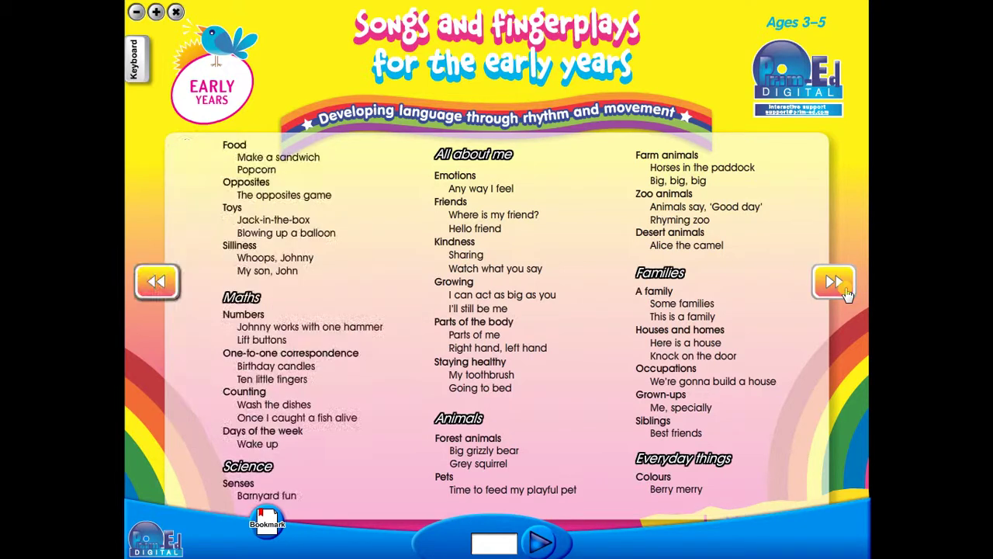
left_click(162, 284)
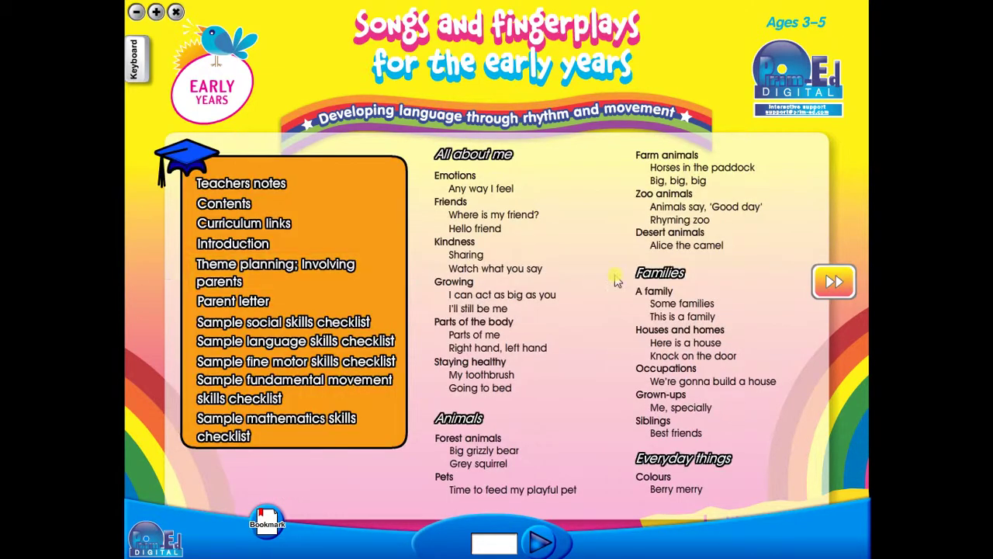
left_click(832, 283)
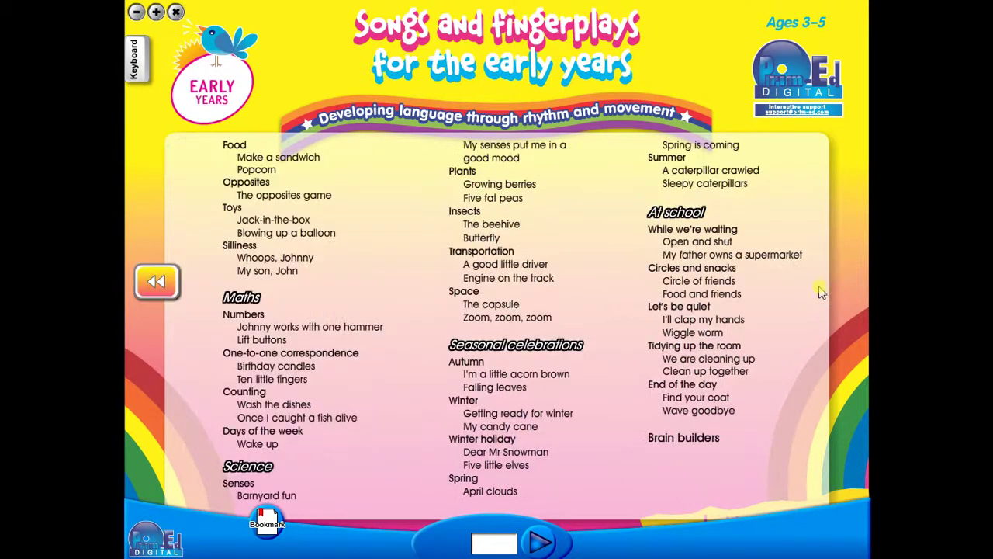
left_click(147, 284)
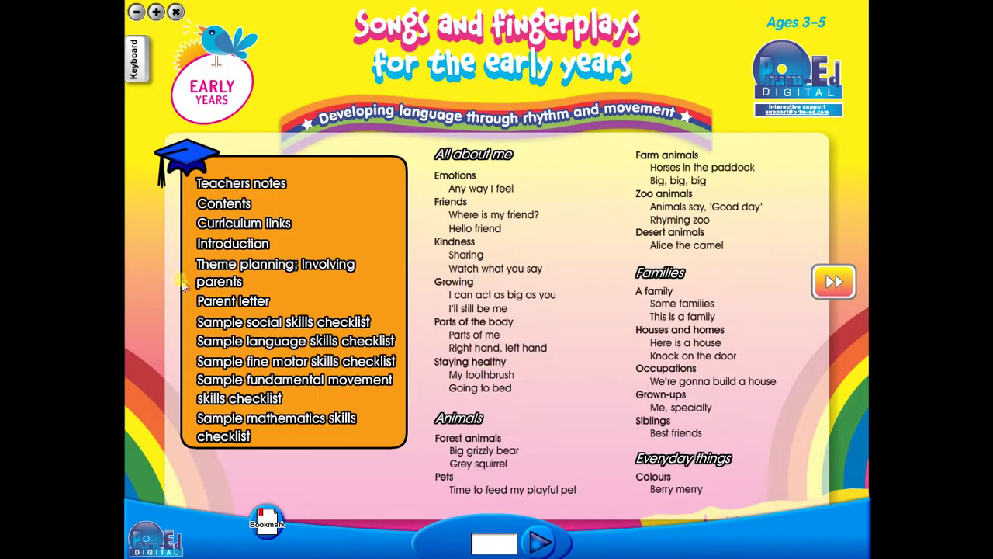
left_click(256, 192)
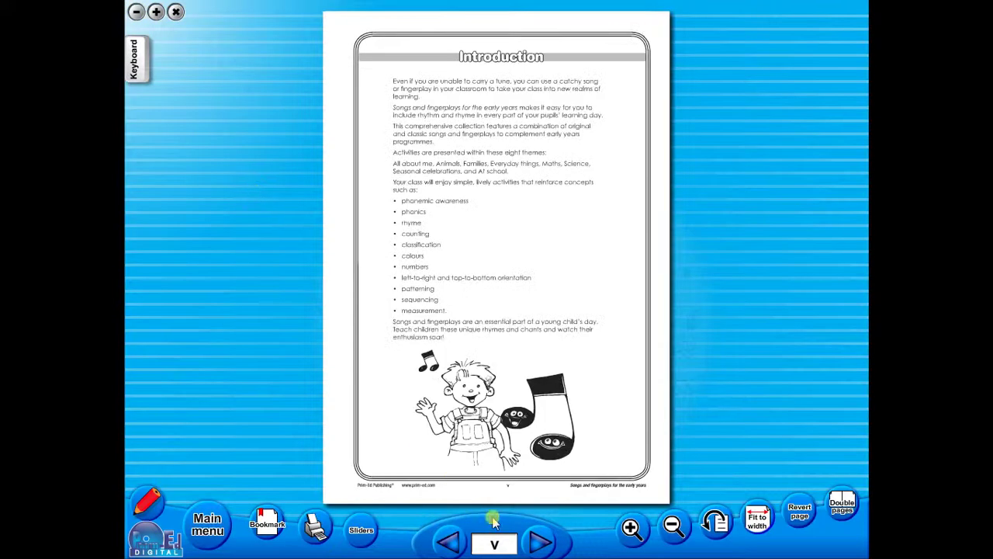
left_click(457, 540)
left_click(542, 543)
left_click(541, 543)
left_click(203, 500)
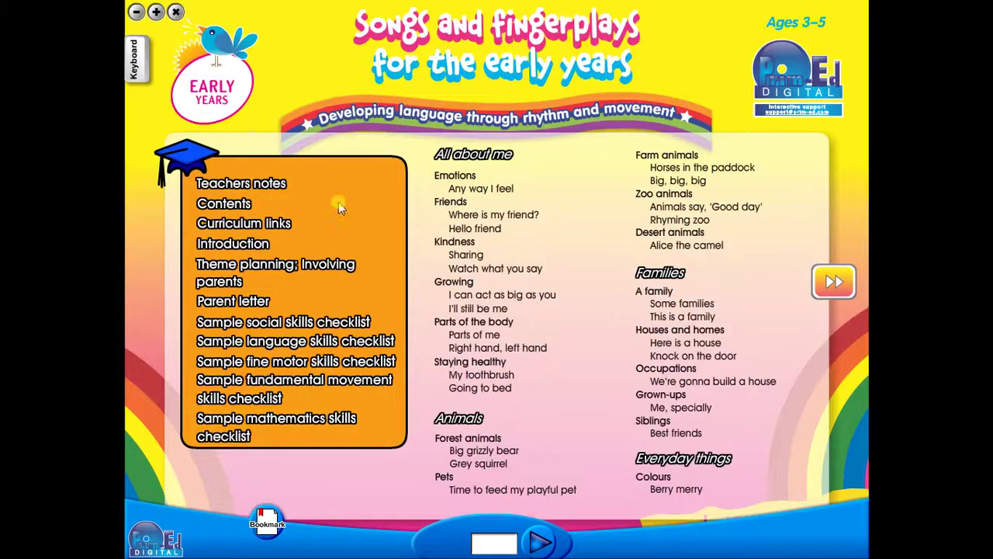
left_click(490, 543)
type("12")
left_click(528, 546)
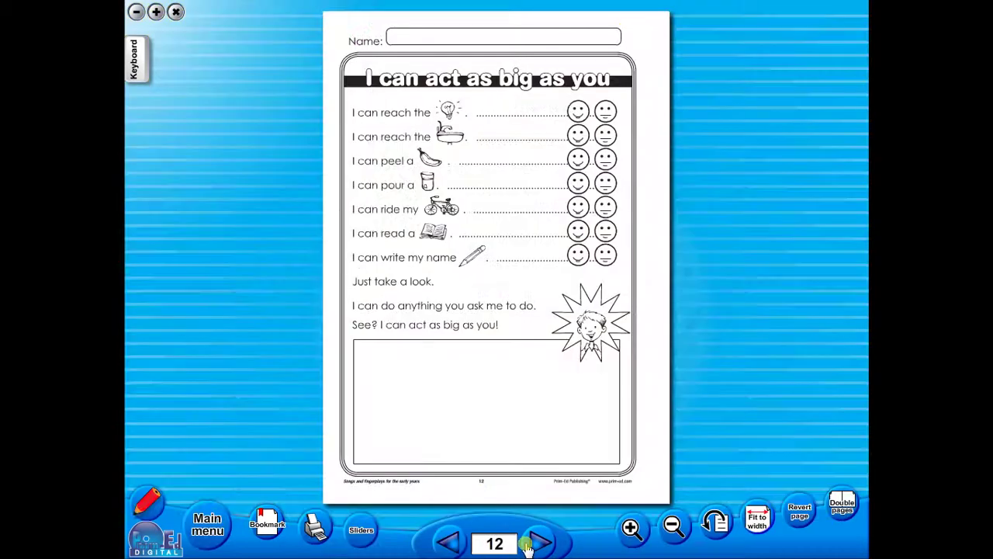
left_click(203, 523)
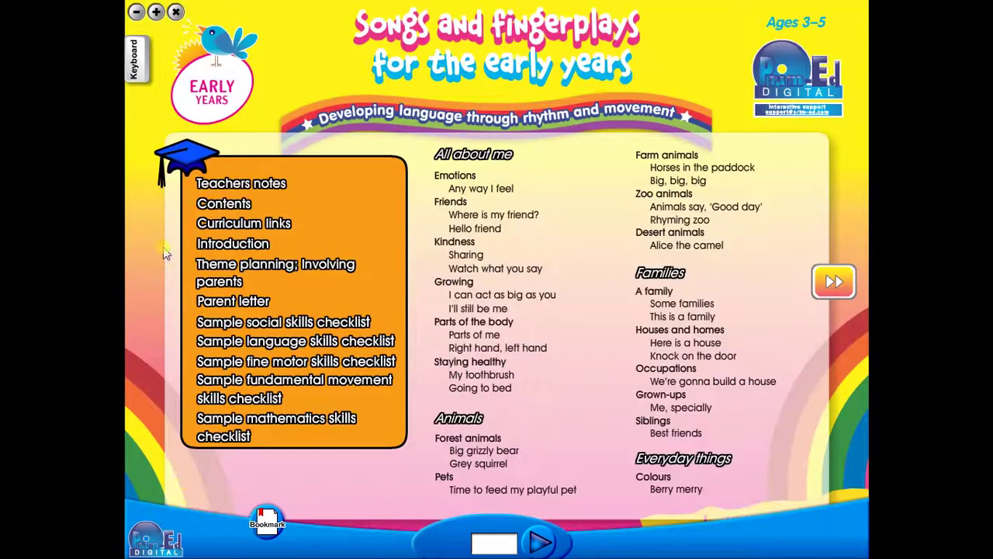
left_click(231, 186)
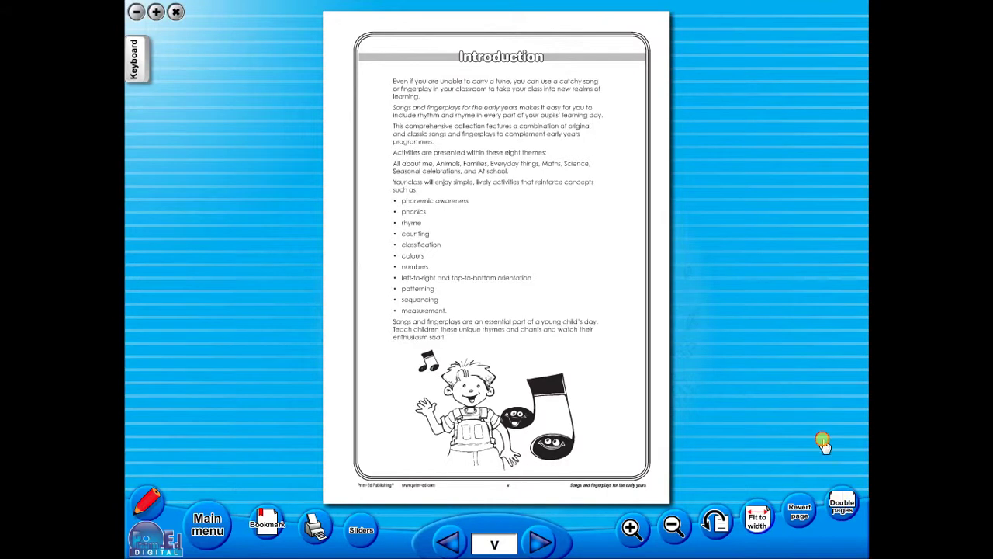
Show two-page spreads, advance to pages vi–vii, then jump to page 12 as a single page.
left_click(842, 503)
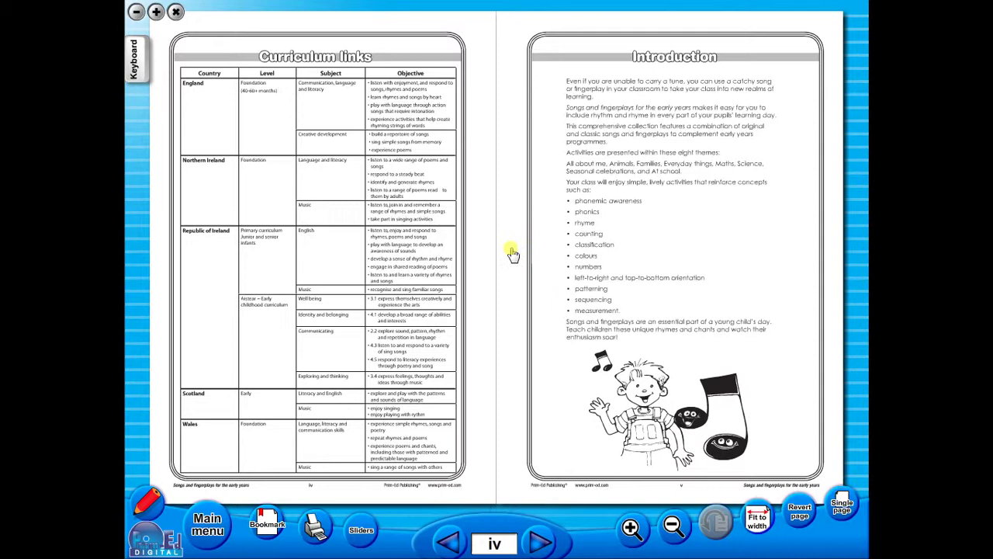
left_click(541, 542)
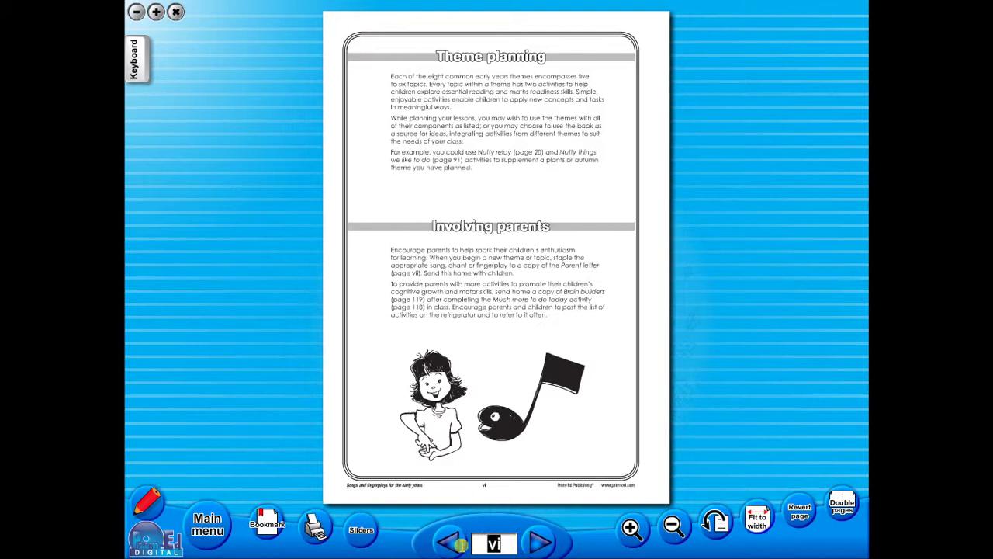
left_click(494, 543)
type("12")
key("Return")
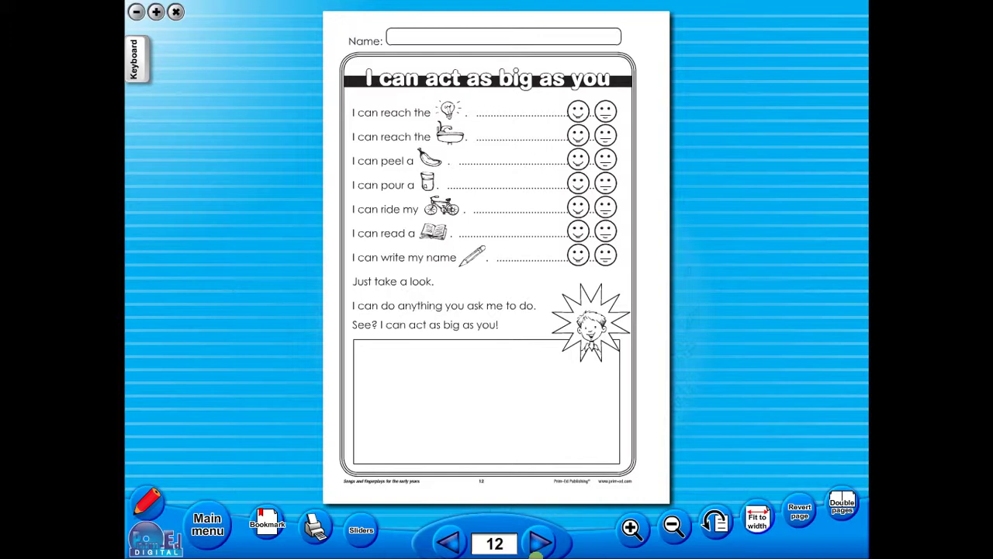
Fit page 12 to width, pan to its title, then zoom out twice and back in twice.
left_click(758, 518)
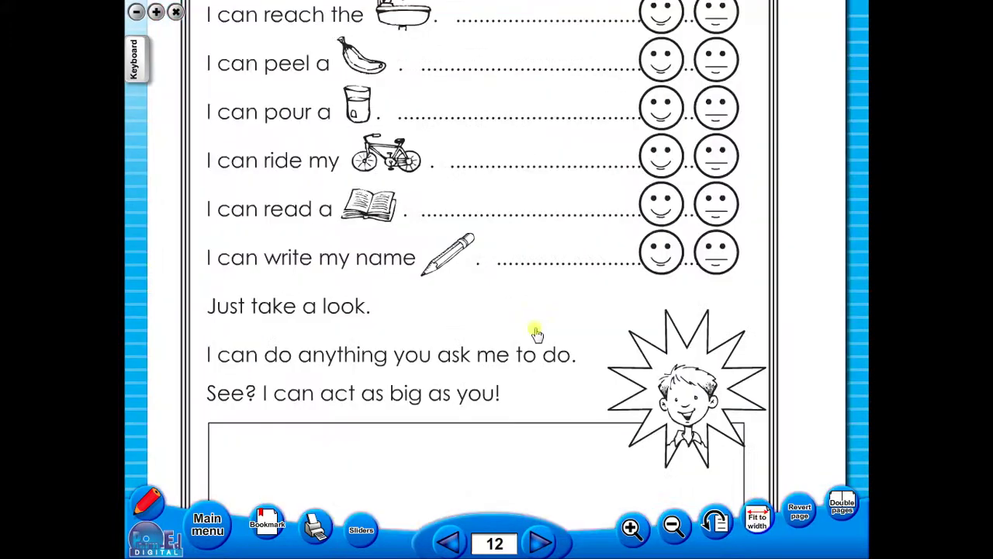
left_click_drag(478, 248, 492, 388)
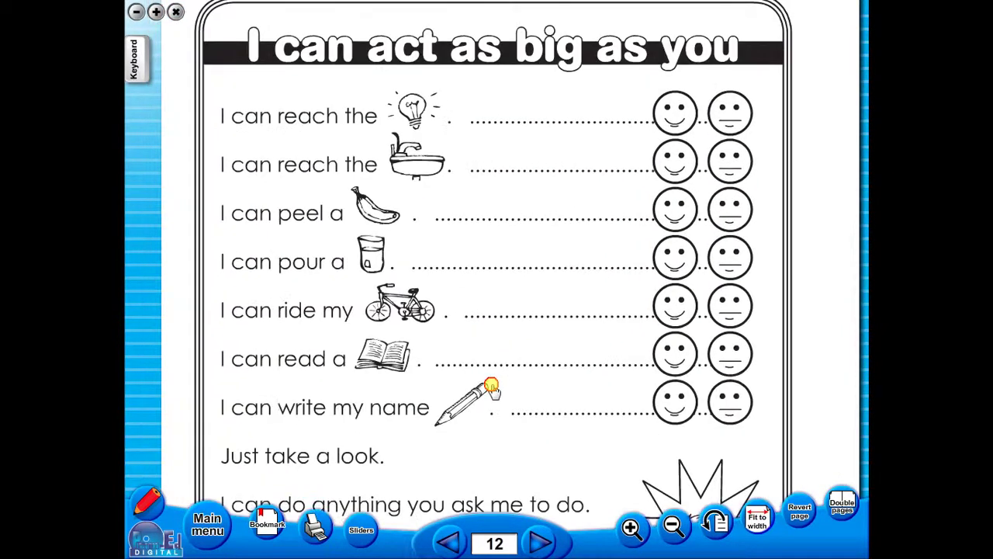
left_click(673, 525)
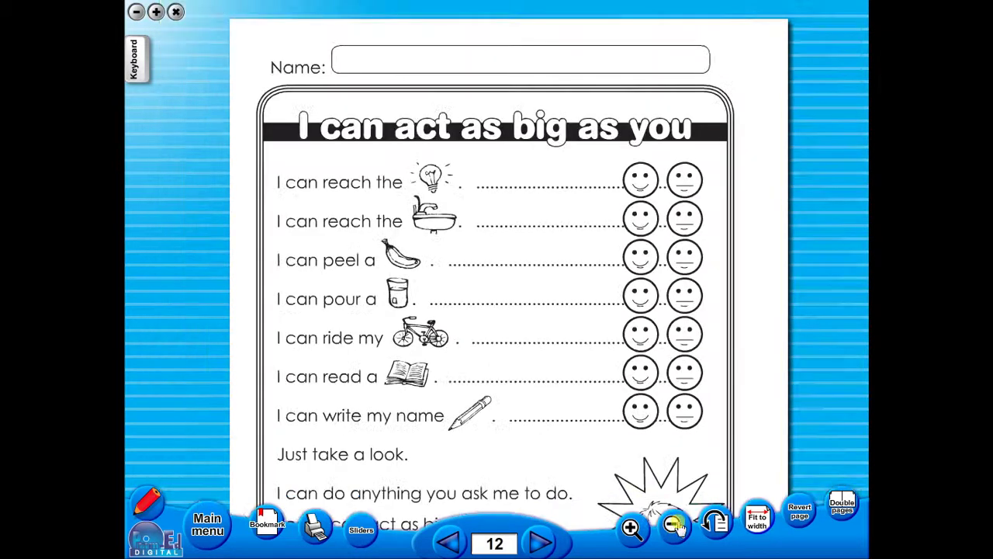
left_click(673, 525)
left_click(630, 528)
left_click(630, 527)
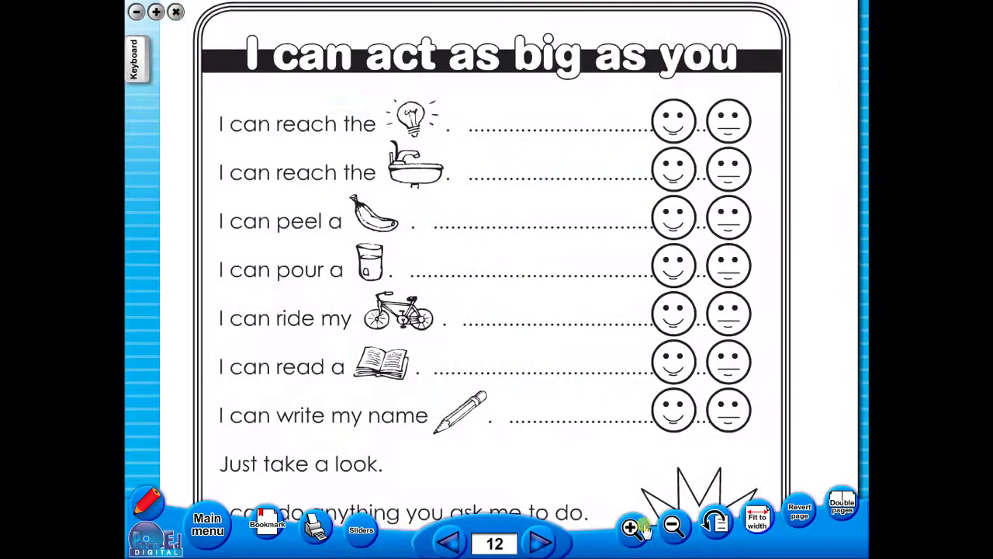
Rotate page 12 sideways, zoom out, and rotate it back upright.
left_click(705, 528)
left_click(669, 521)
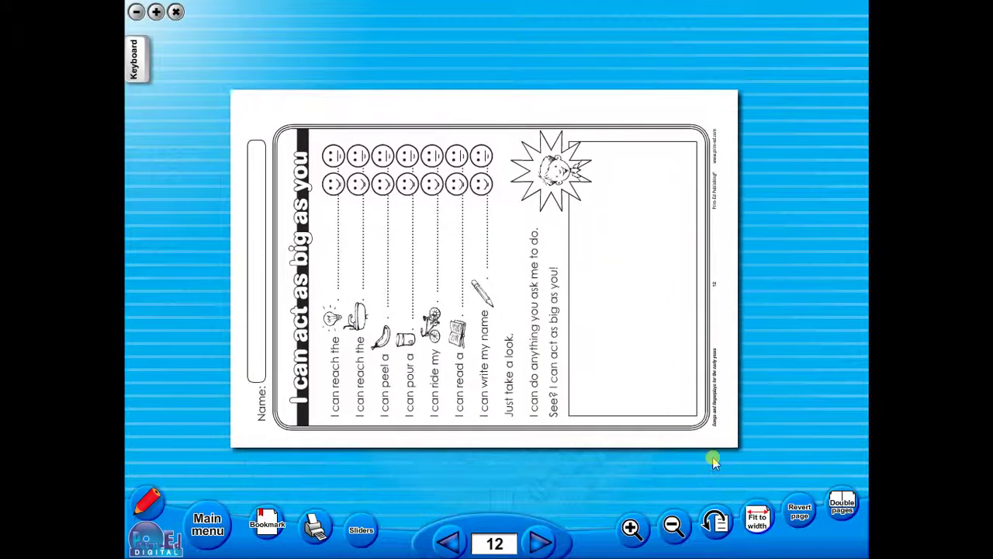
left_click(716, 525)
left_click(716, 526)
left_click(716, 525)
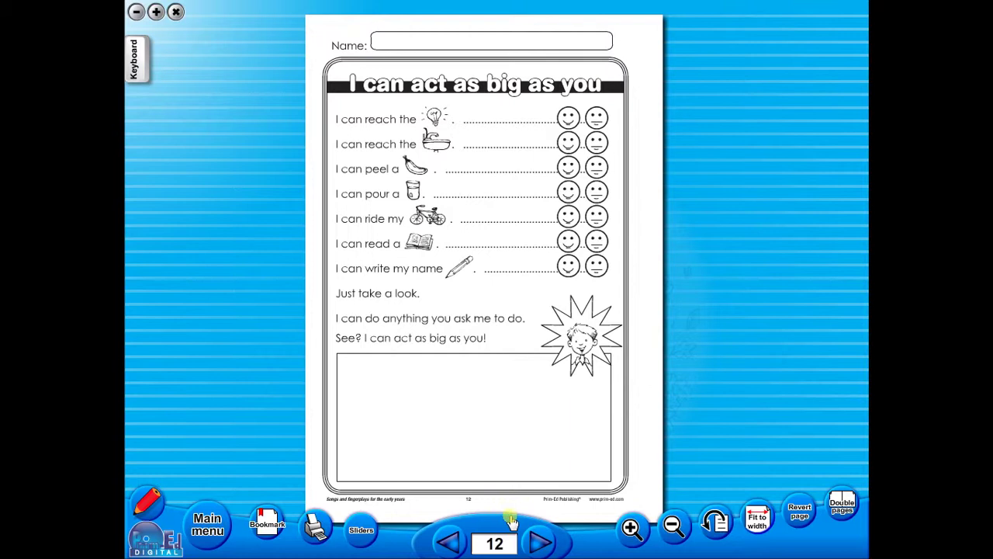
left_click(360, 531)
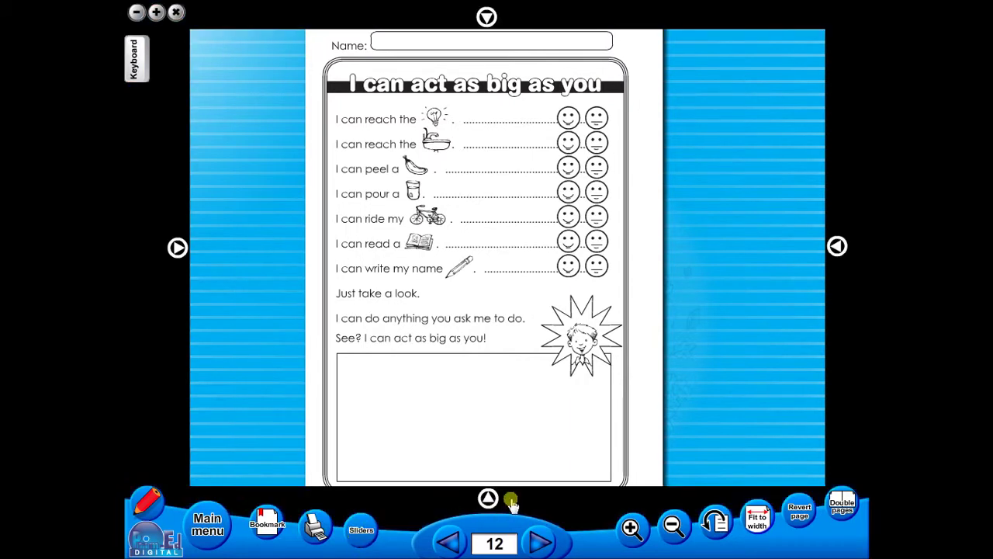
left_click_drag(488, 497, 443, 132)
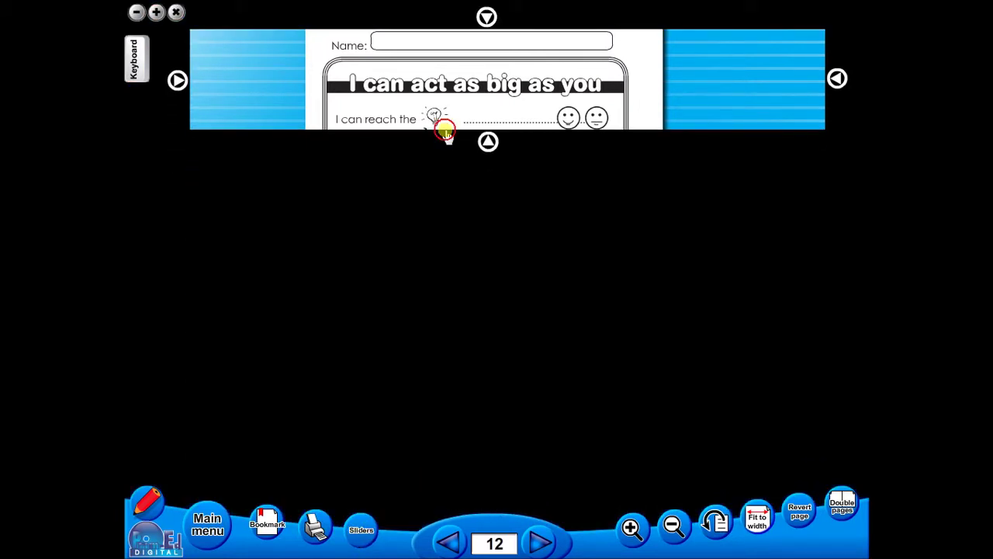
left_click_drag(489, 154, 518, 515)
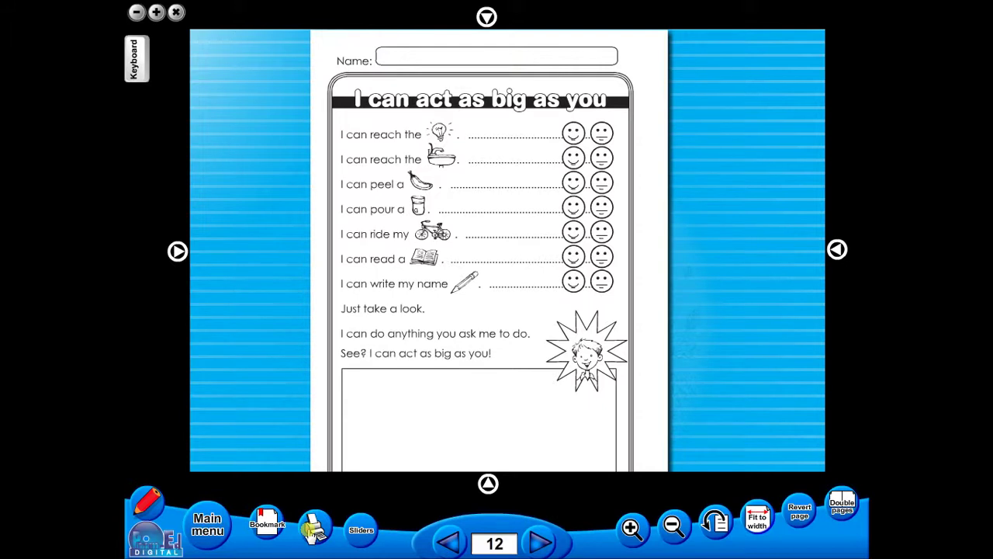
Cancel the print options and add a bookmark for page 12.
left_click(312, 530)
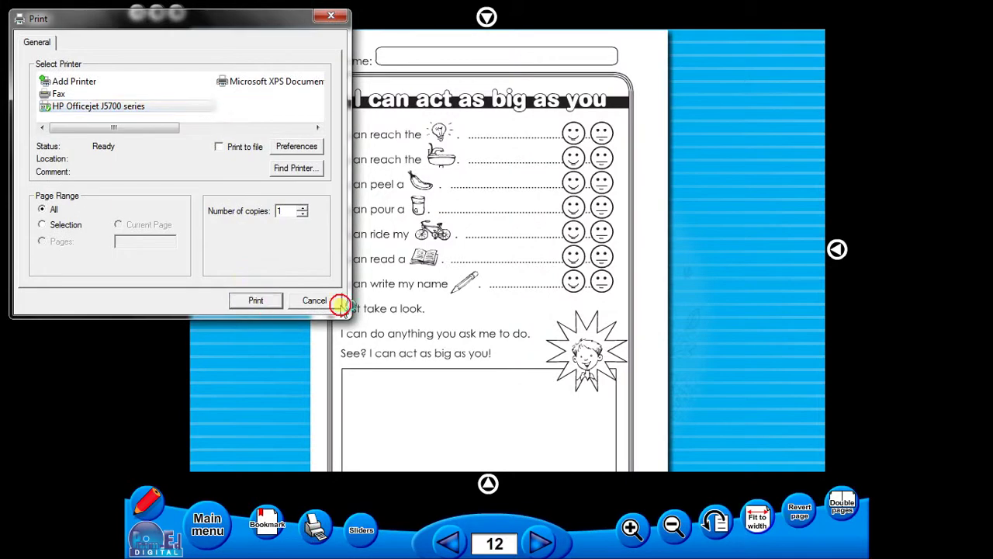
left_click(333, 304)
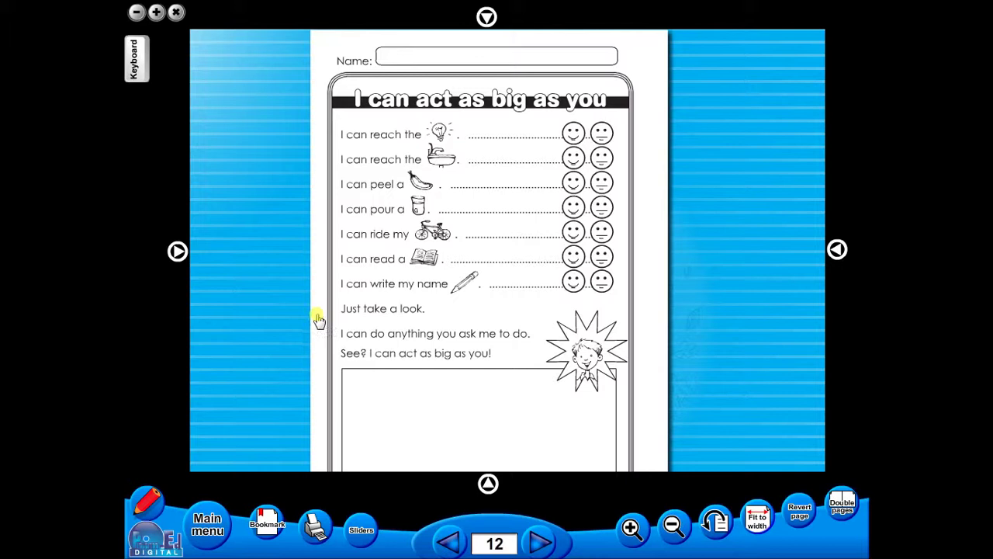
left_click(262, 509)
left_click(323, 500)
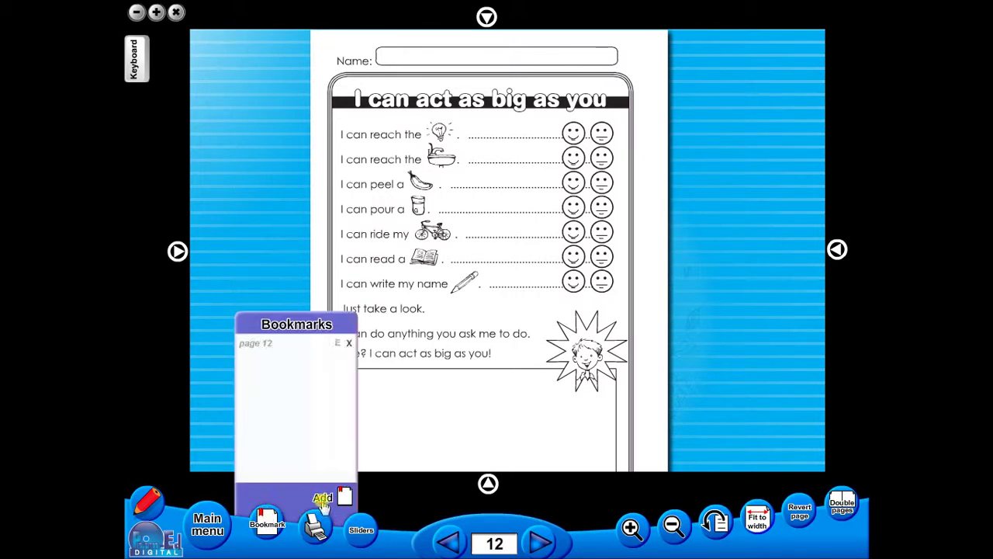
Leaf back to page 10, then return to page 12 through its bookmark.
left_click(392, 512)
key("Left")
key("Left")
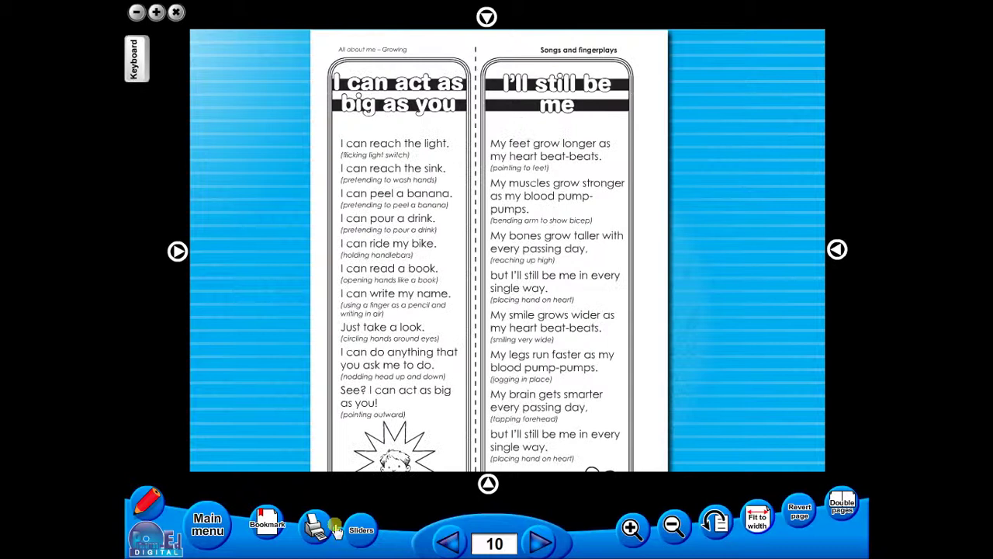
left_click(278, 524)
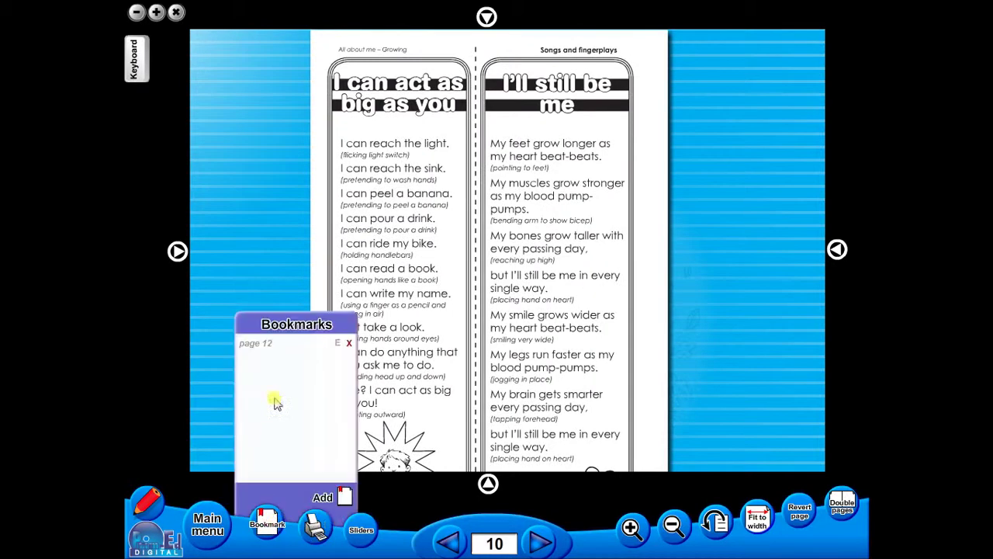
left_click(256, 346)
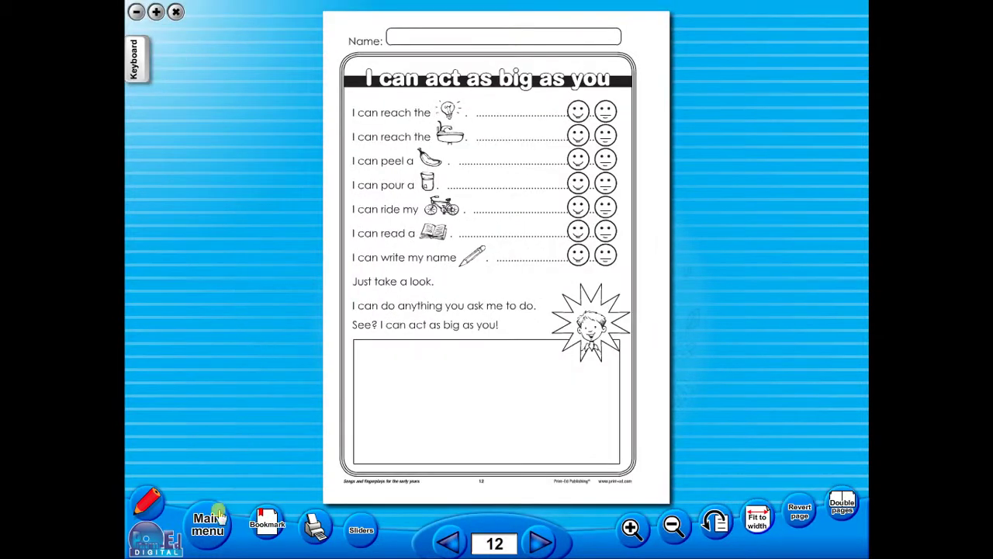
Try the annotation tools: red pen, highlighter, shapes, text and line thicknesses.
left_click(149, 505)
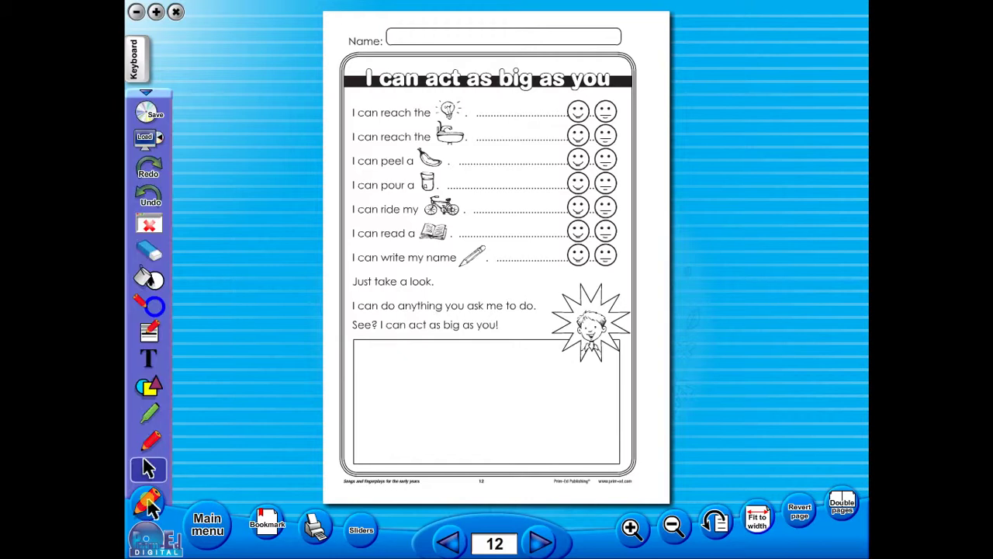
left_click(150, 440)
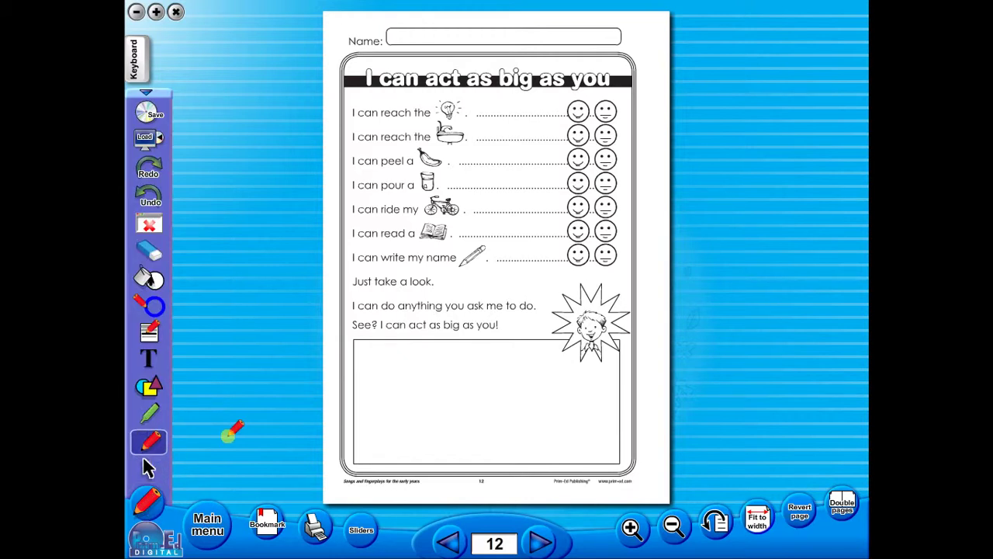
left_click(149, 412)
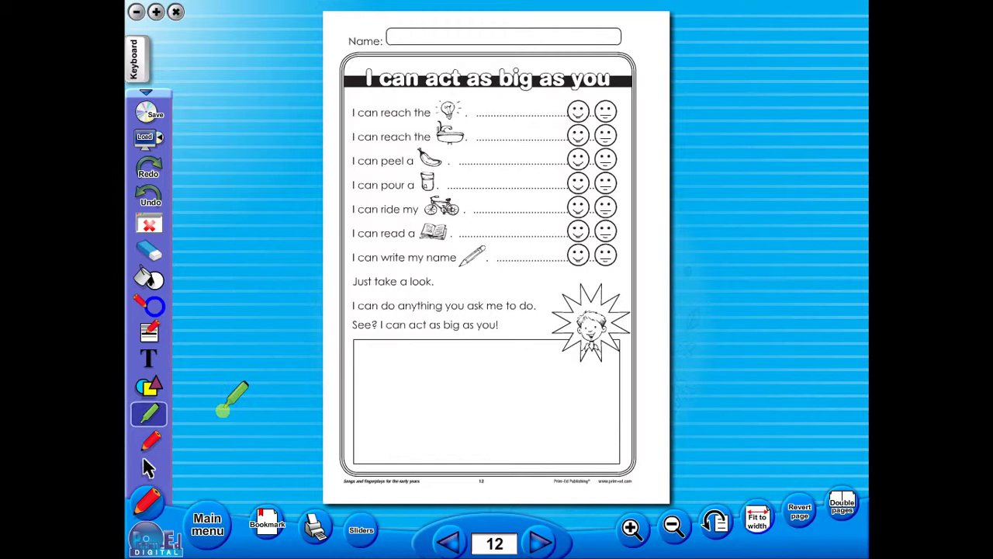
left_click(172, 385)
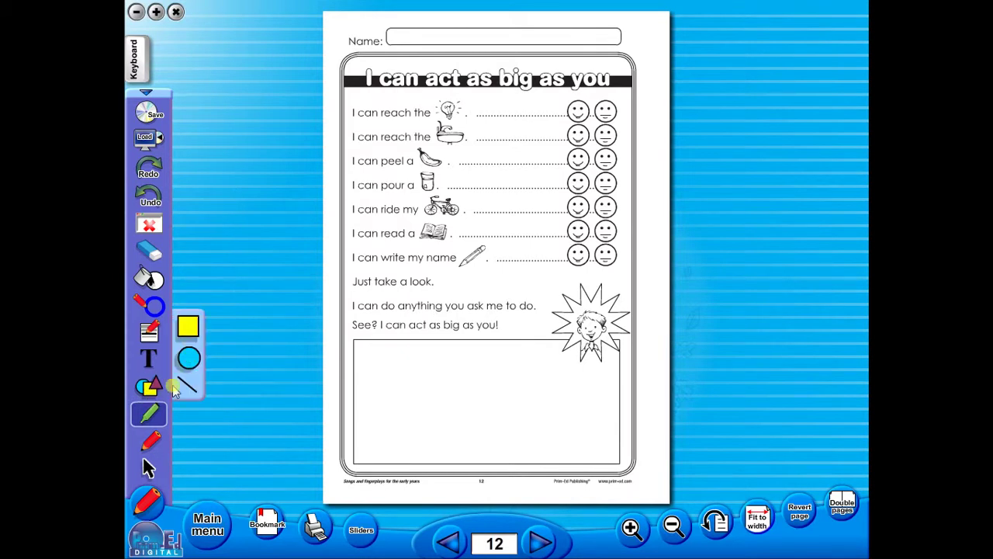
left_click(149, 358)
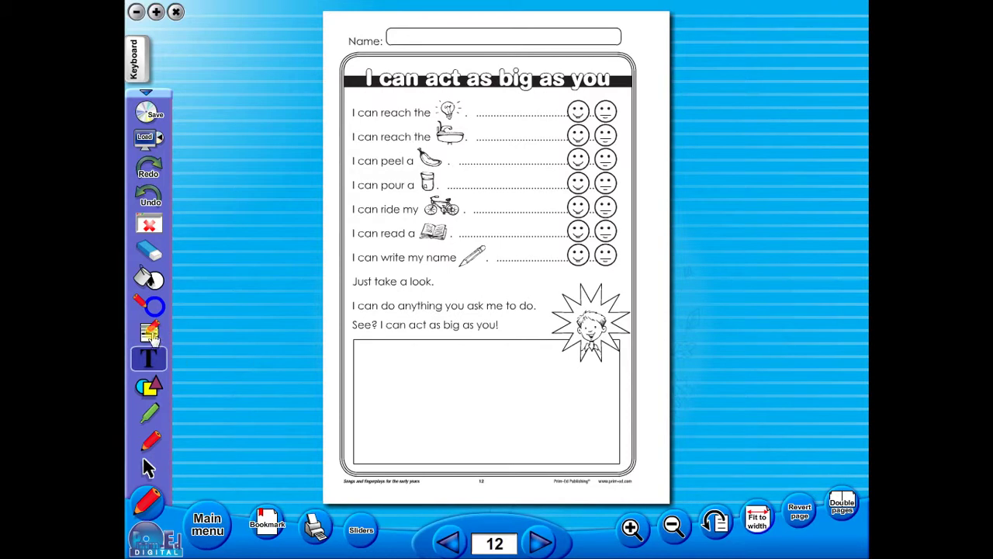
left_click(171, 348)
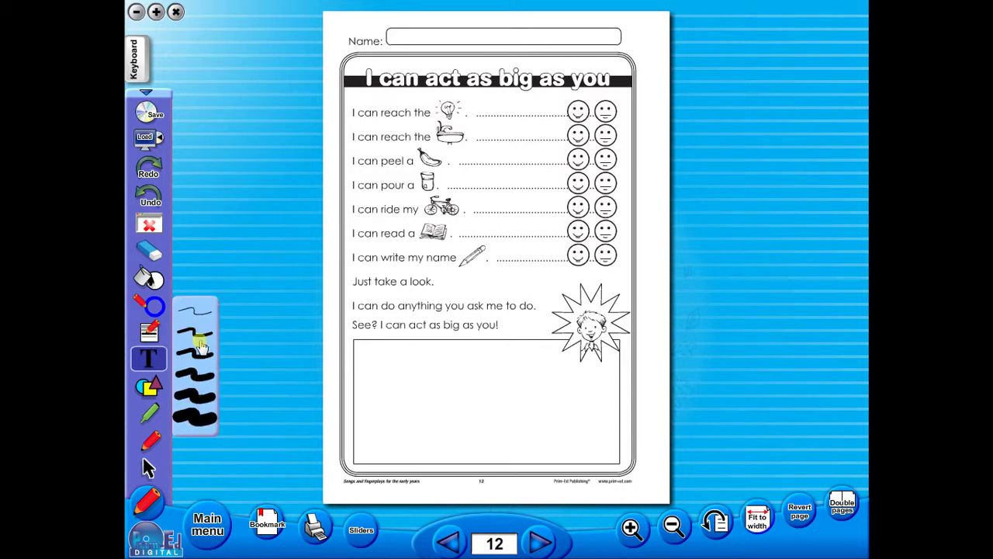
Set the marking colour to green and reselect the highlighter.
left_click(196, 310)
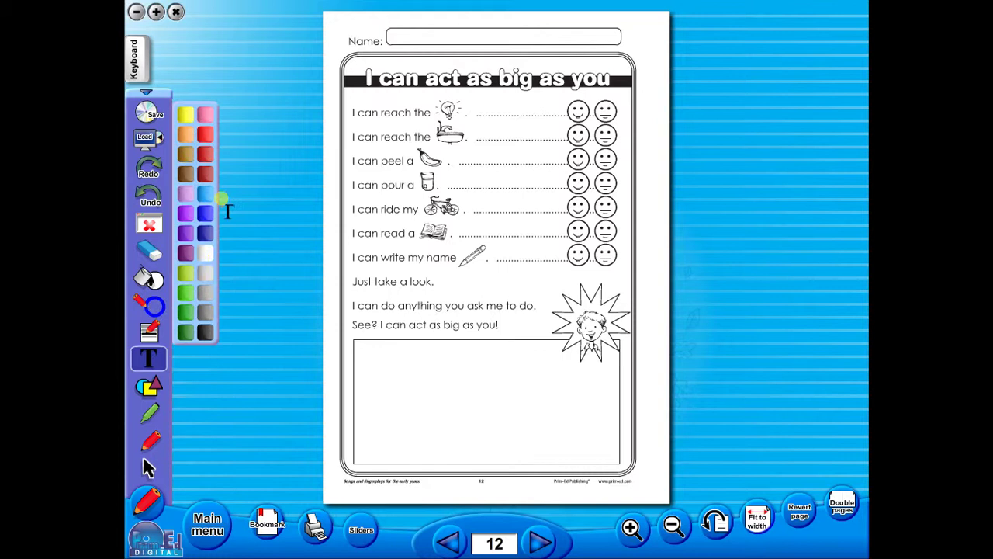
left_click(207, 136)
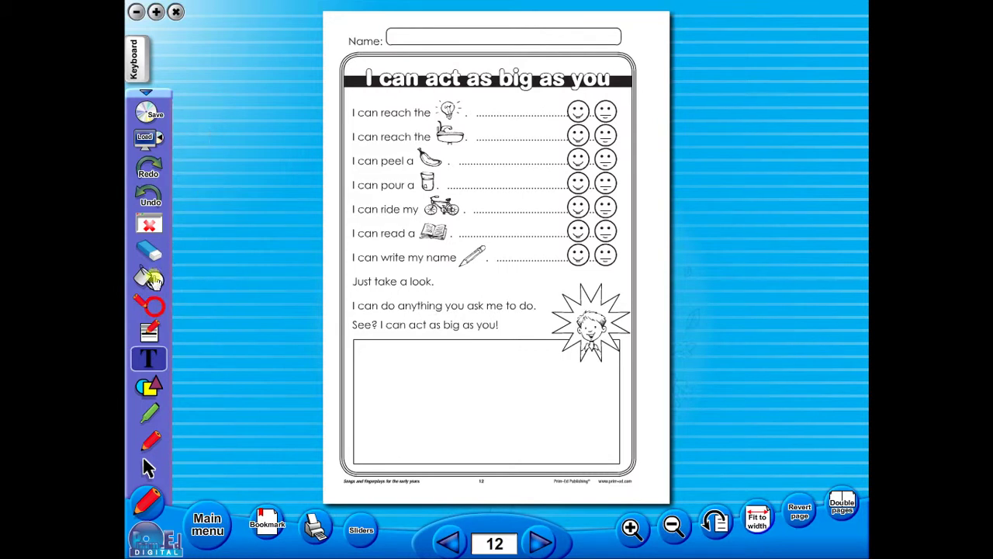
left_click(153, 307)
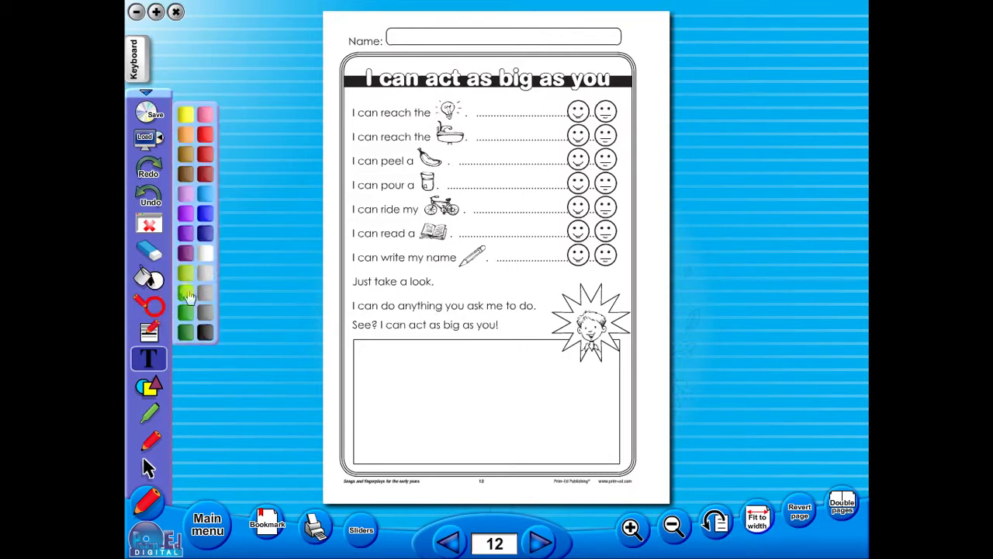
left_click(189, 293)
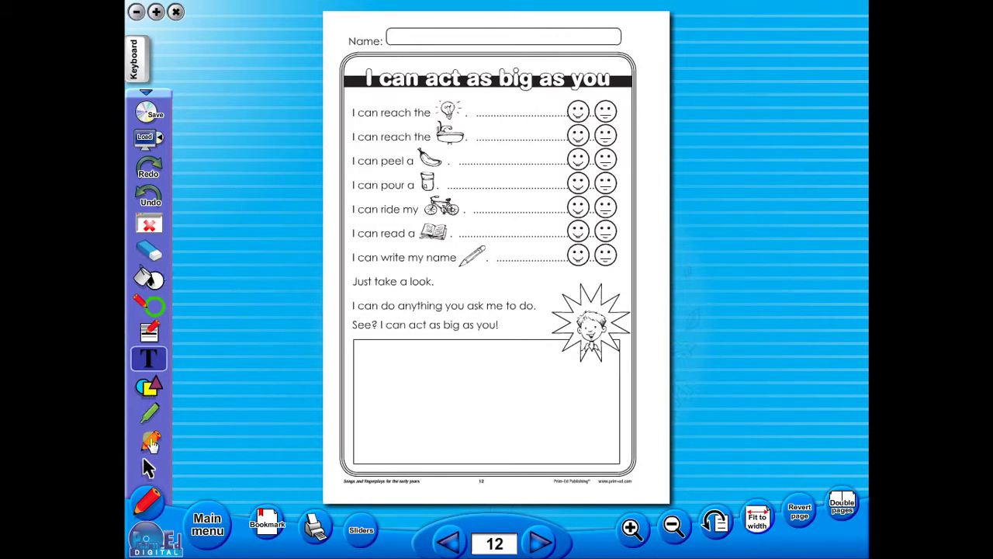
left_click(154, 397)
left_click(155, 410)
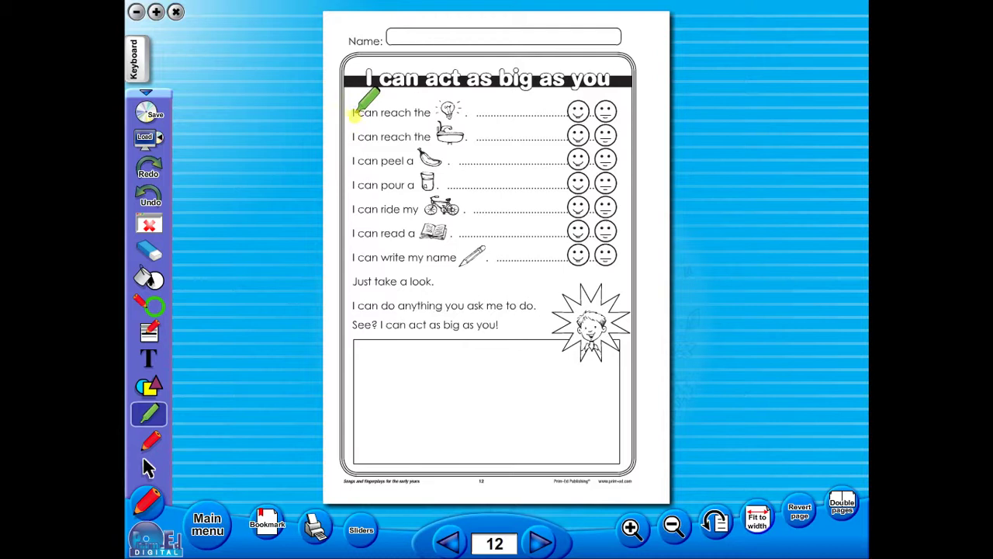
Highlight both 'I can reach the' lines in green, then underline 'can' with a thicker pen.
left_click_drag(346, 115, 434, 112)
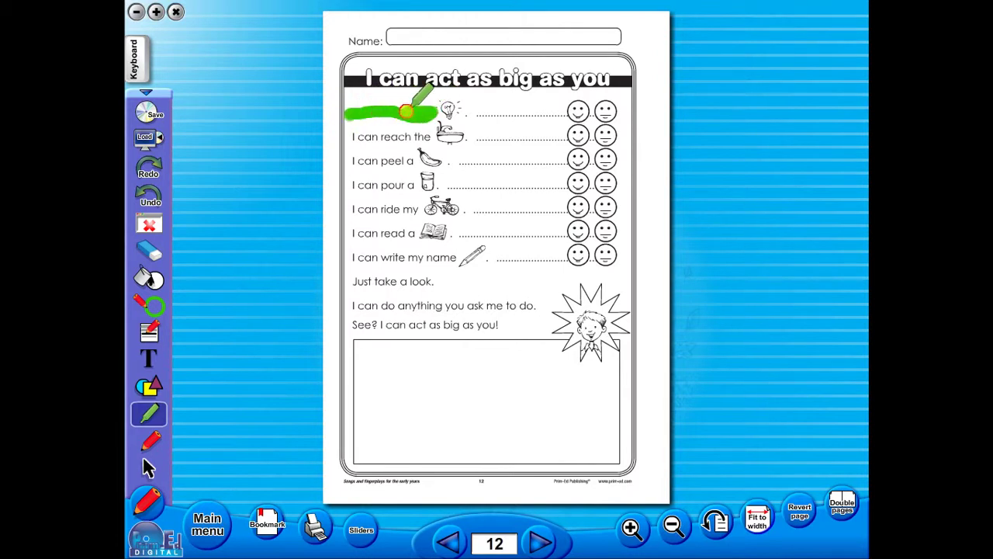
mouse_move(353, 138)
left_mouse_down()
mouse_move(436, 136)
mouse_move(371, 137)
left_mouse_up()
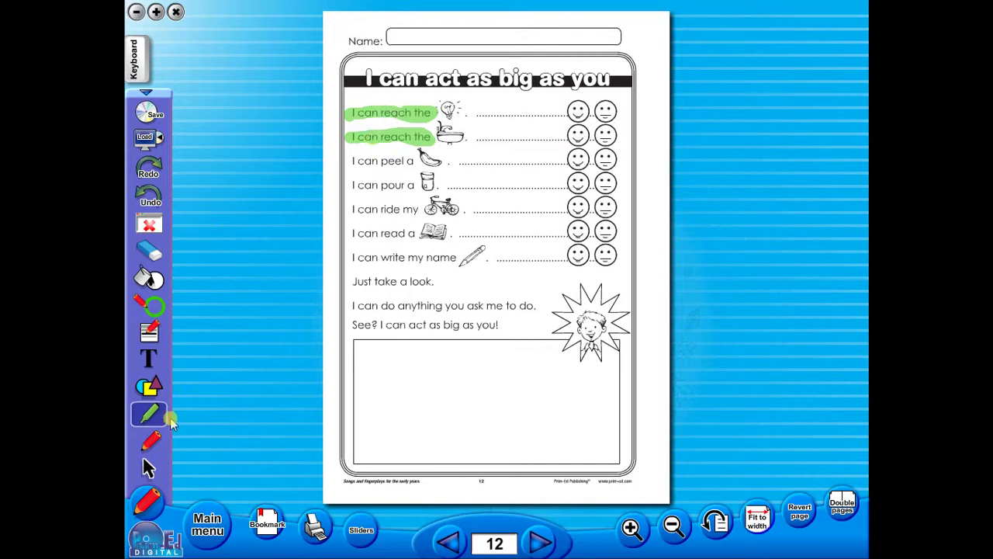
left_click(150, 440)
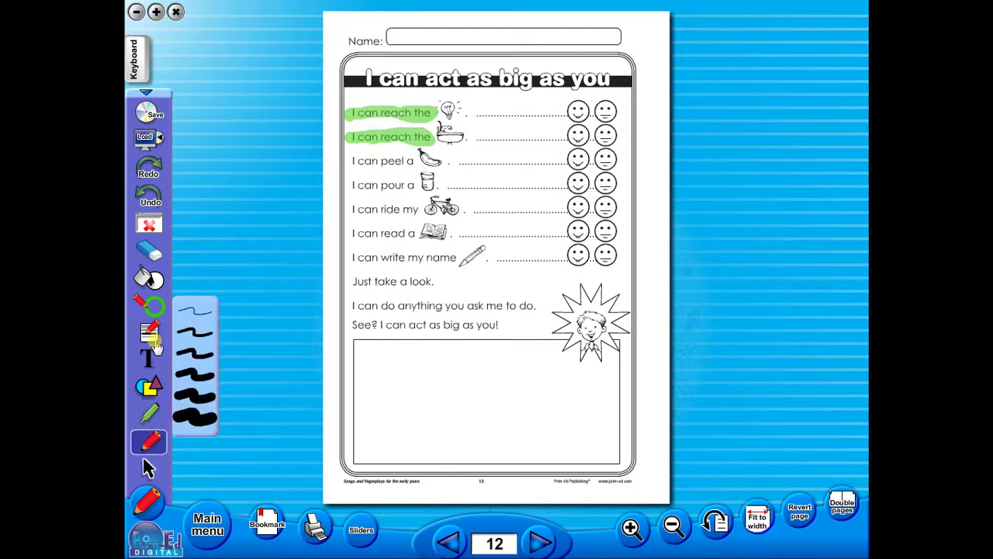
left_click(194, 316)
mouse_move(353, 191)
left_mouse_down()
mouse_move(378, 190)
mouse_move(403, 239)
left_mouse_up()
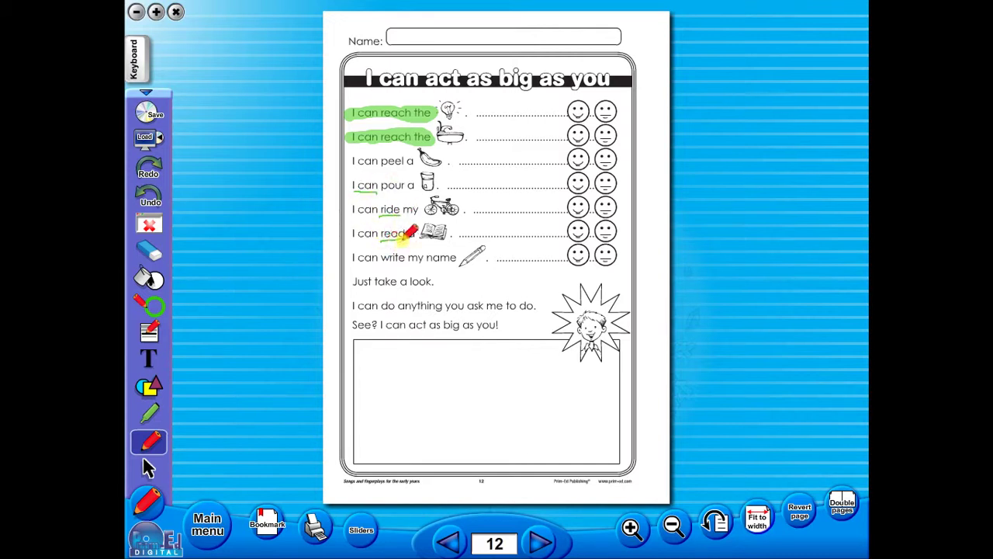
Undo the four marks, redo them, then erase all highlights and underlines with the Eraser.
left_click(151, 196)
left_click(152, 198)
left_click(153, 201)
left_click(153, 200)
left_click(152, 200)
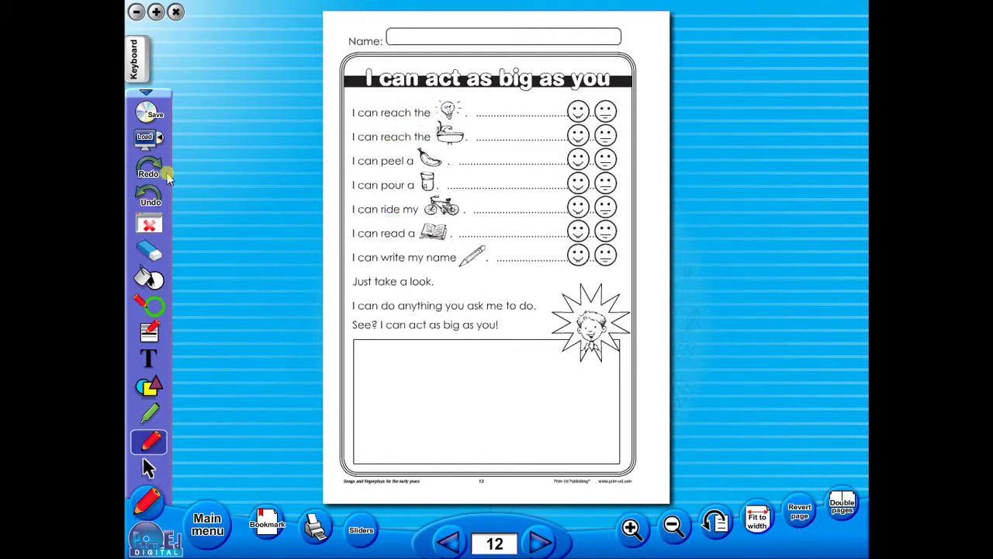
left_click(152, 174)
left_click(155, 176)
left_click(155, 177)
left_click(154, 176)
left_click(154, 177)
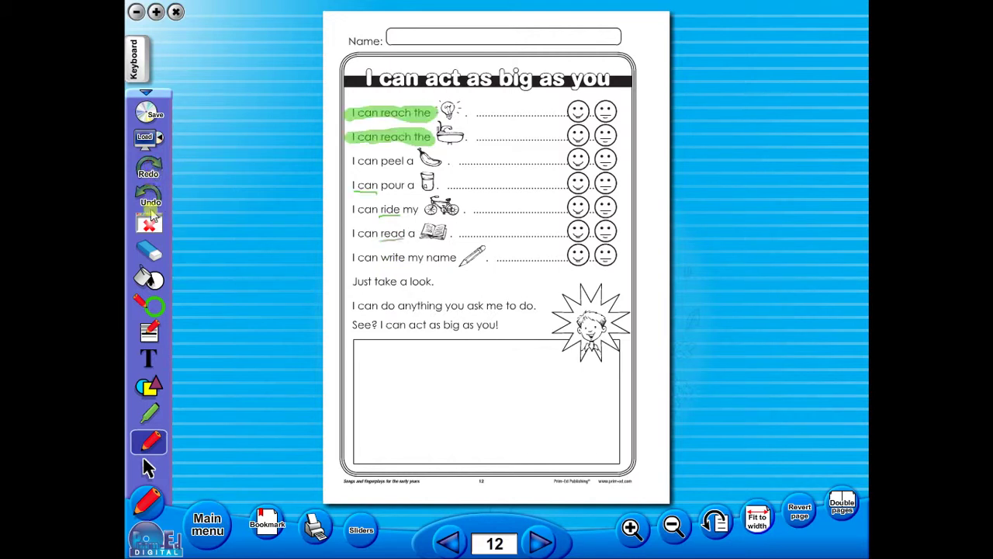
left_click(148, 248)
mouse_move(355, 172)
left_mouse_down()
mouse_move(354, 184)
mouse_move(361, 117)
mouse_move(381, 132)
mouse_move(377, 235)
mouse_move(395, 213)
mouse_move(383, 228)
left_mouse_up()
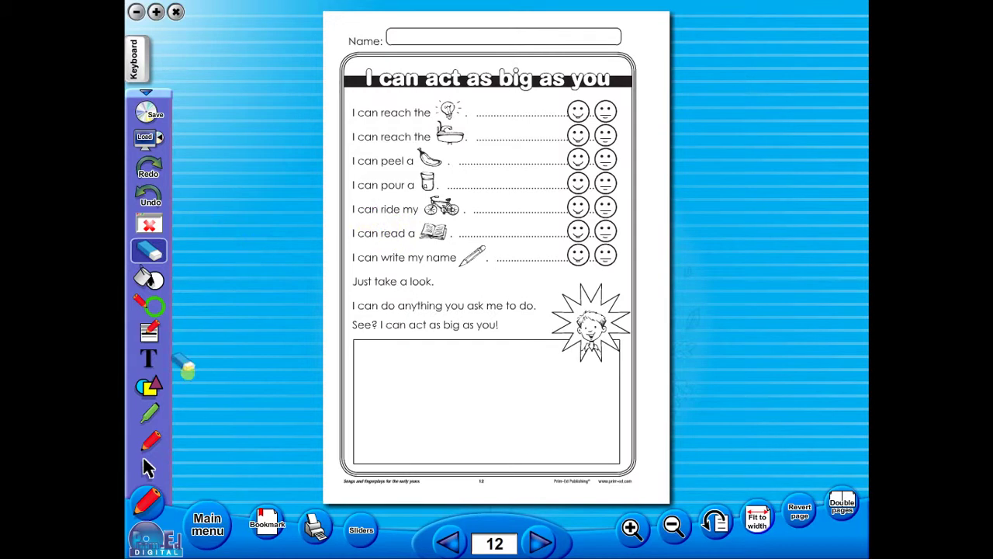
Add an 'additional info' text box atop the answer box, then cancel the Save dialog.
left_click(158, 359)
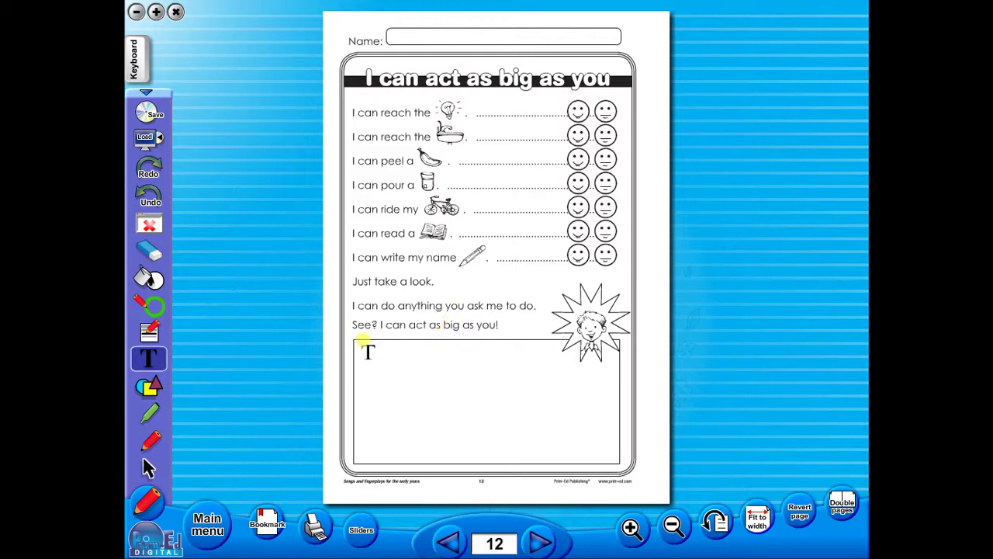
left_click_drag(362, 339, 449, 374)
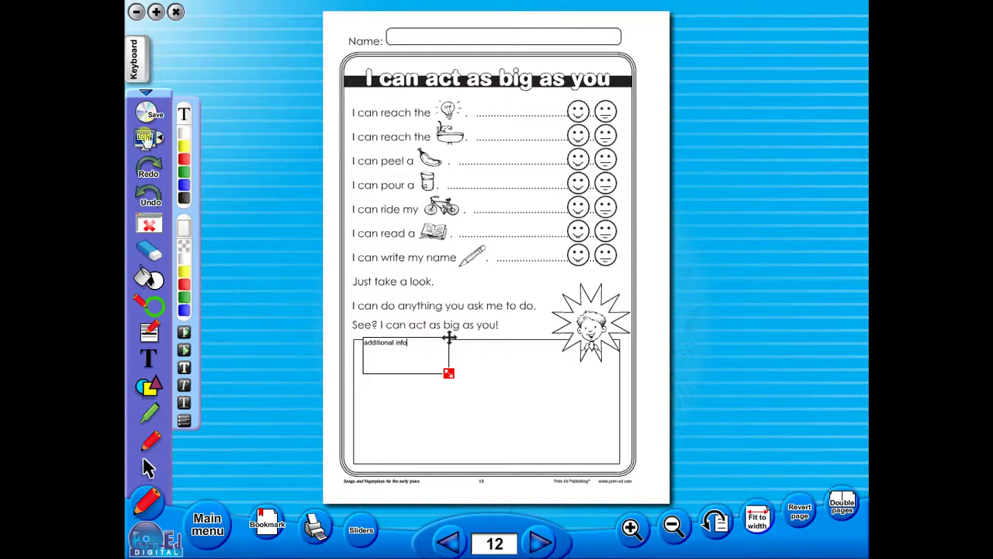
left_click(148, 113)
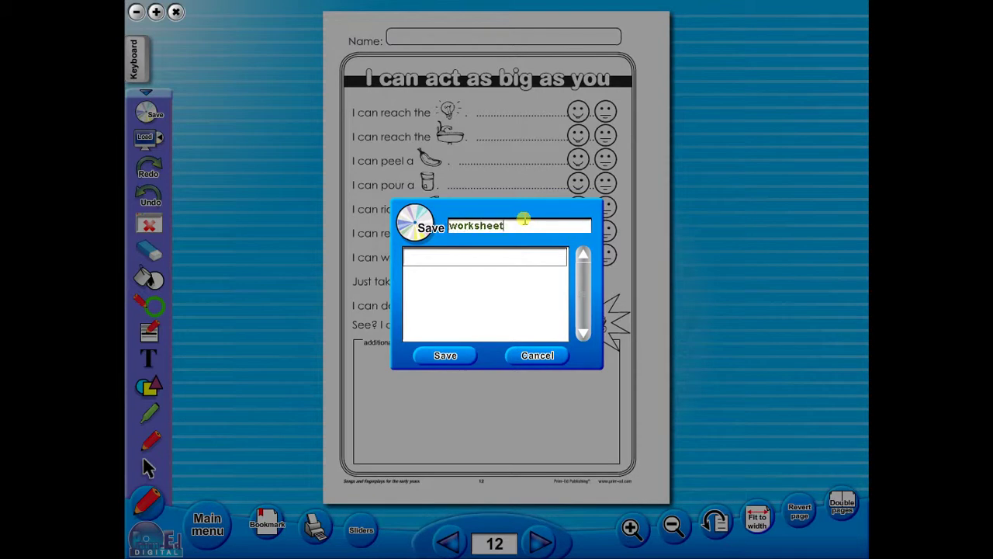
left_click(514, 355)
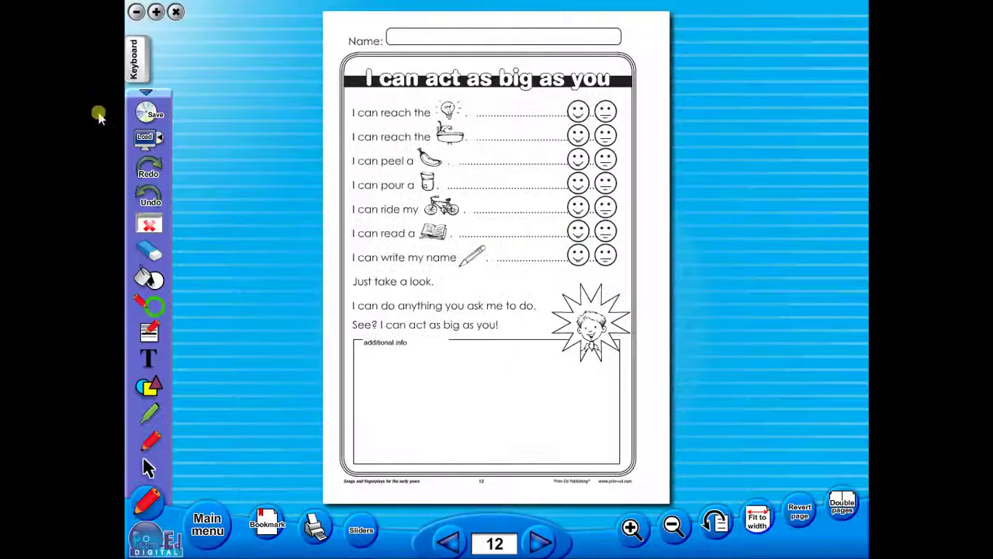
Use the on-screen keyboard to edit the note to read 'additional text'.
left_click(135, 51)
left_click(149, 357)
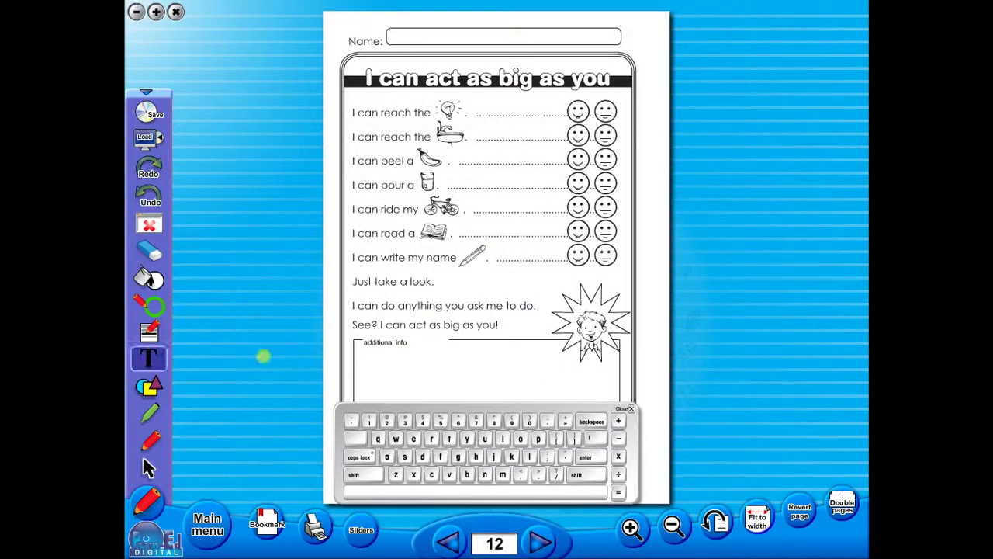
left_click(365, 345)
left_click(408, 343)
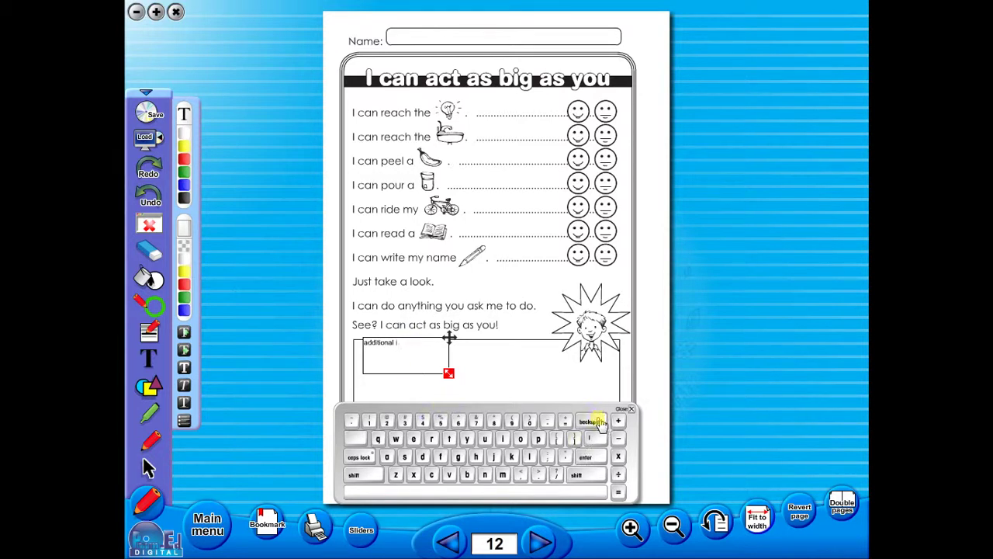
left_click(597, 421)
type("t")
left_click(414, 438)
left_click(414, 474)
left_click(449, 439)
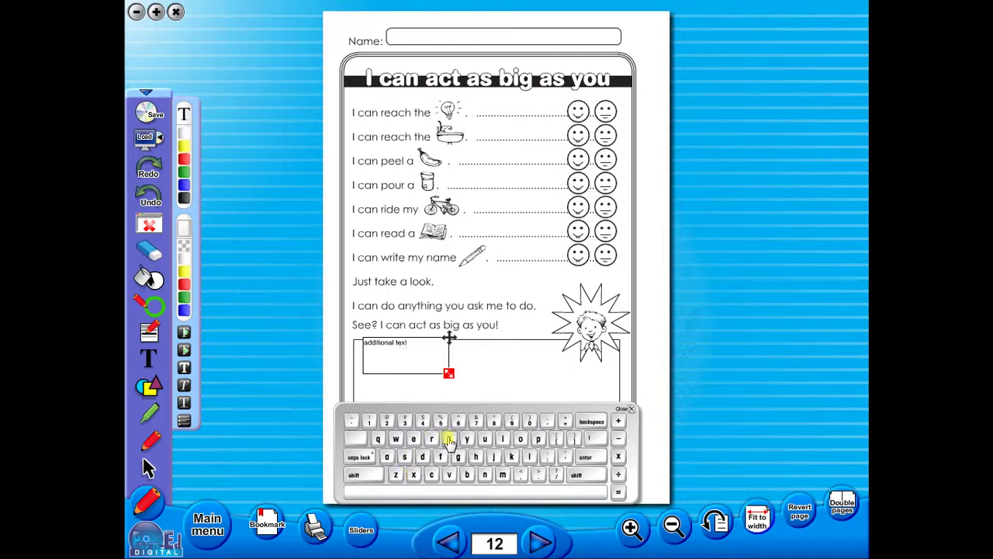
left_click(628, 408)
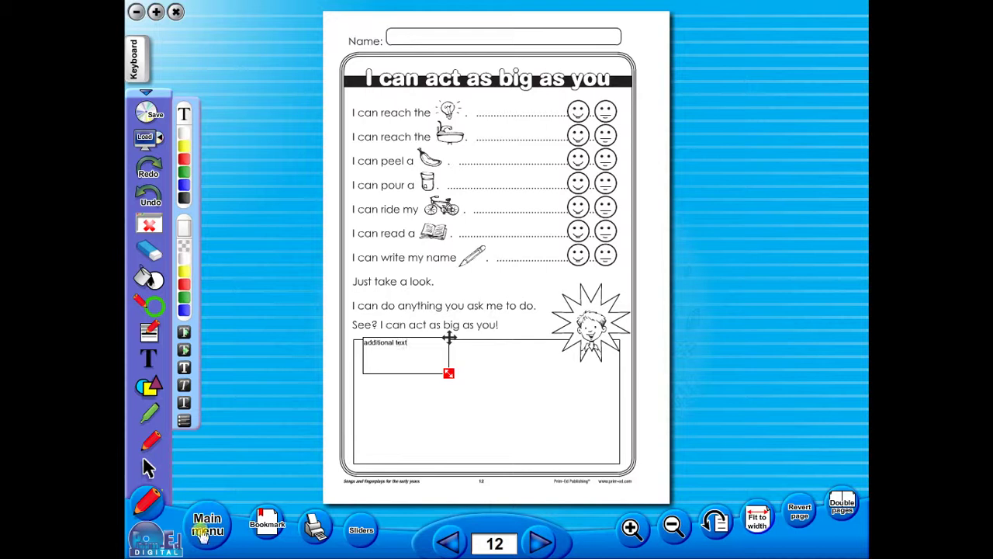
Return to the main menu, go to the next contents page, and open Brain builders (page 119).
left_click(203, 529)
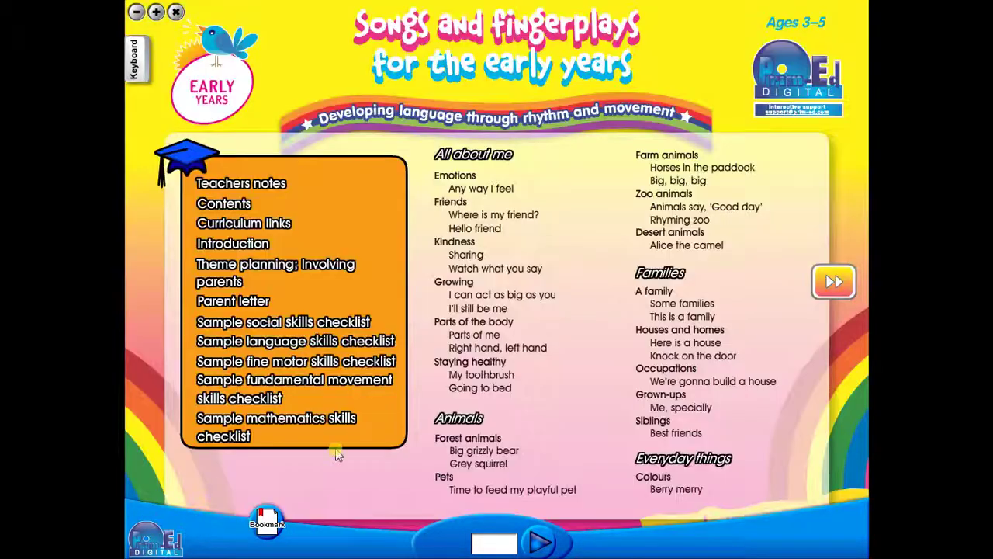
left_click(832, 282)
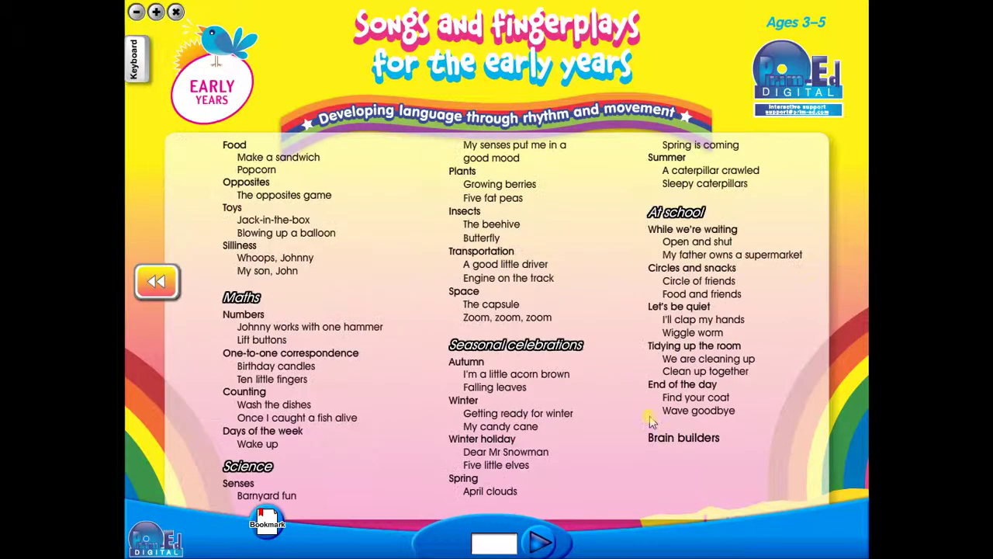
left_click(682, 438)
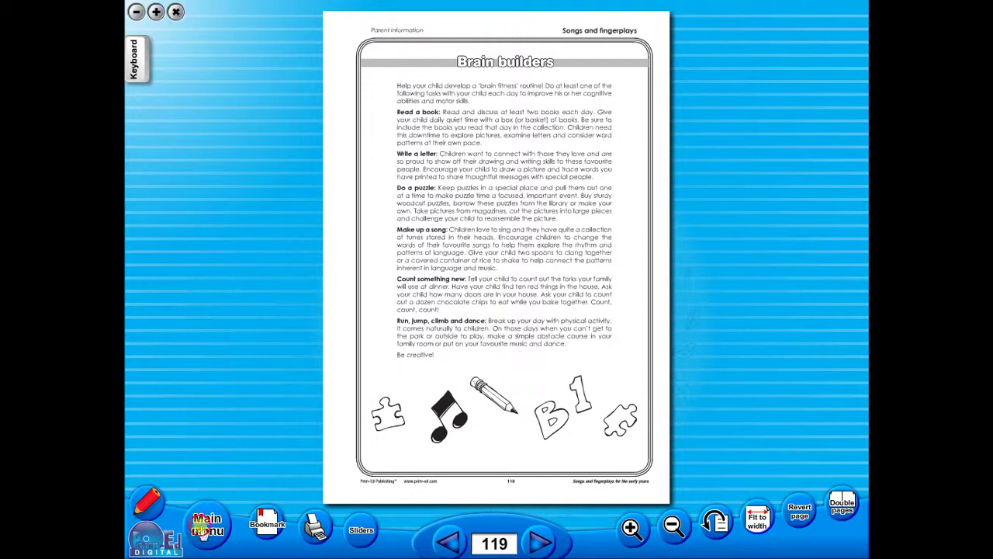
Open the Introduction from the contents panel as a two-page spread, then return to the main menu.
left_click(203, 528)
left_click(153, 281)
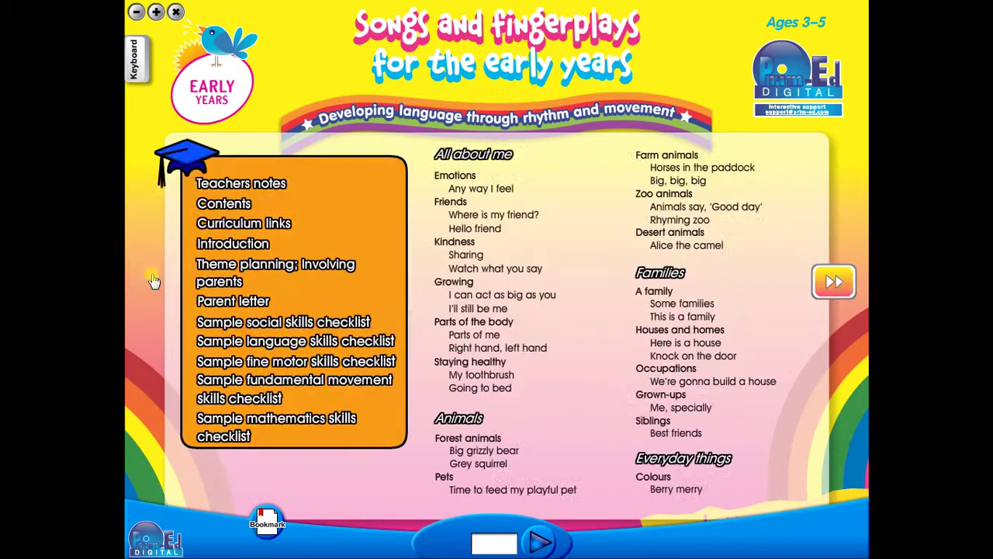
left_click(242, 188)
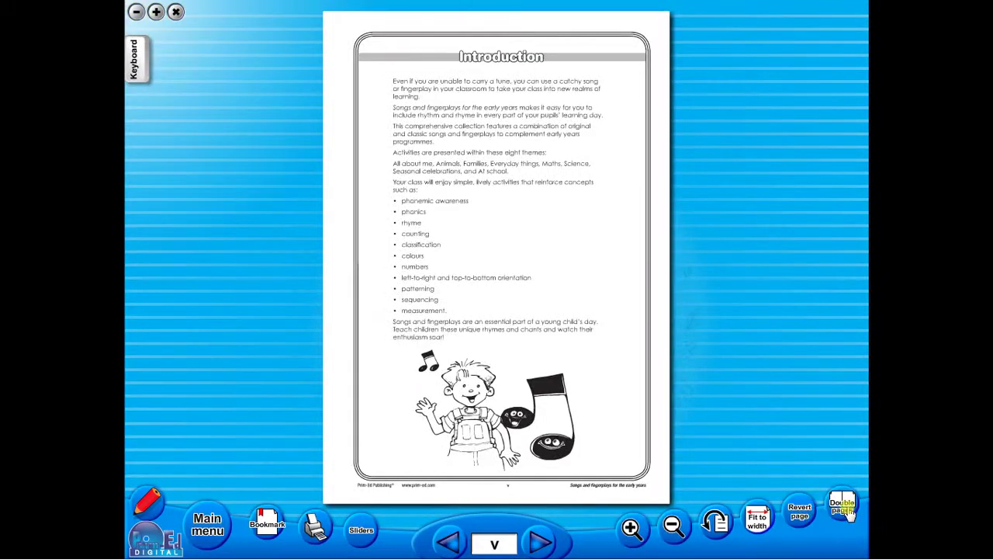
left_click(843, 505)
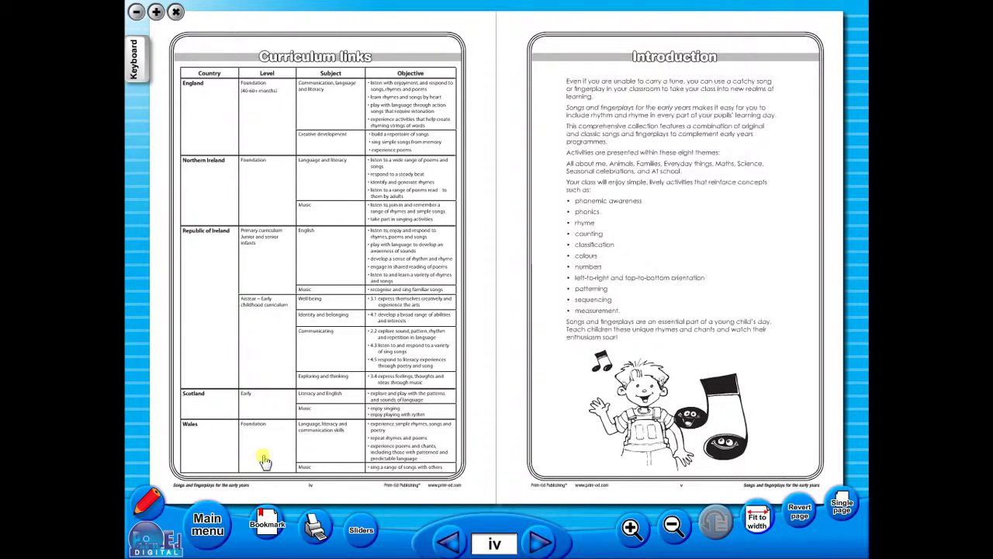
left_click(221, 513)
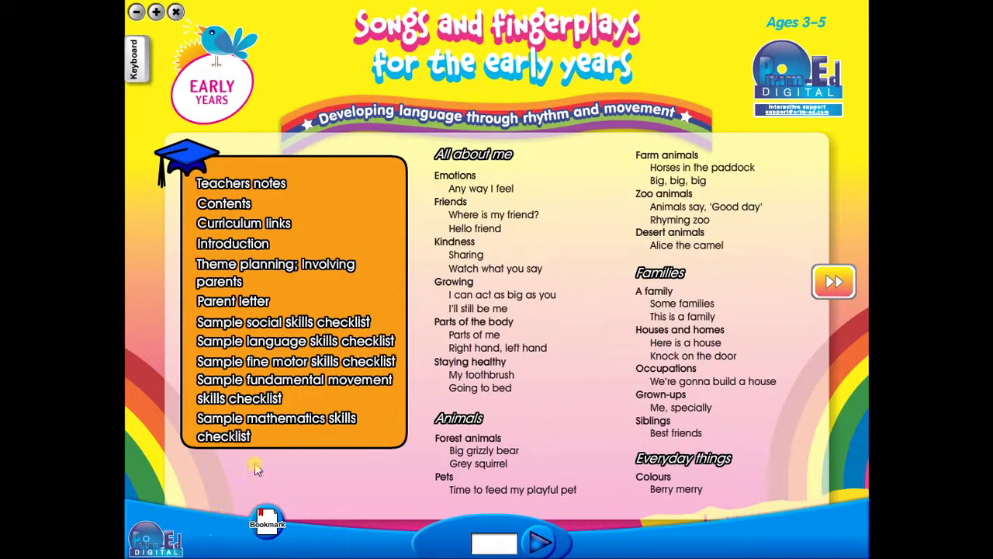